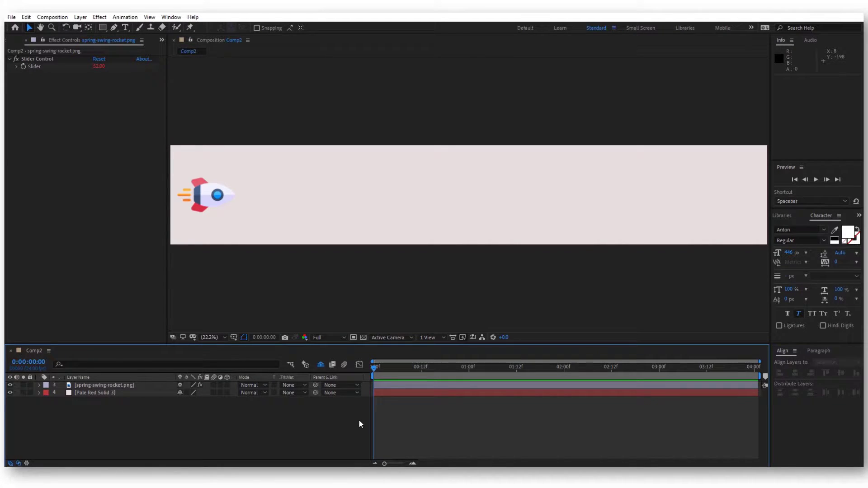
# Preview the rocket animation, then scrub forward to check its motion.
pyautogui.press('space')
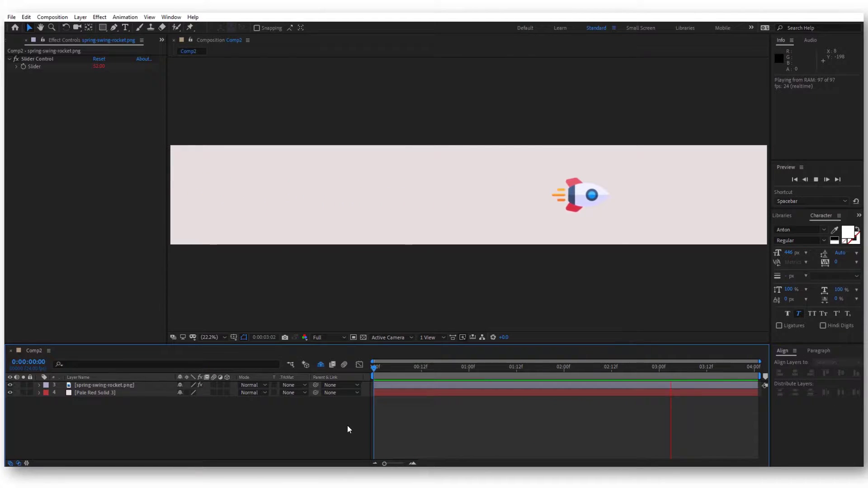
pyautogui.press('space')
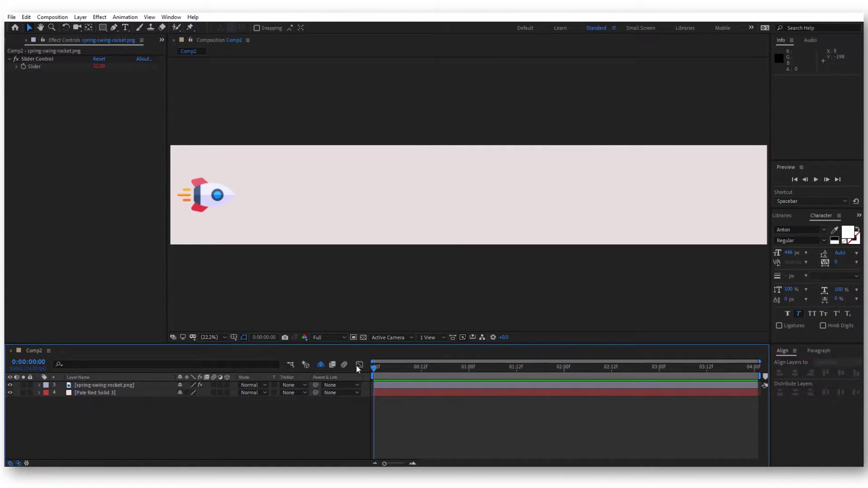
pyautogui.moveTo(374, 366); pyautogui.dragTo(346, 355)
# Reveal the rocket layer's Position and drag the rocket right and down in the banner.
pyautogui.click(127, 385)
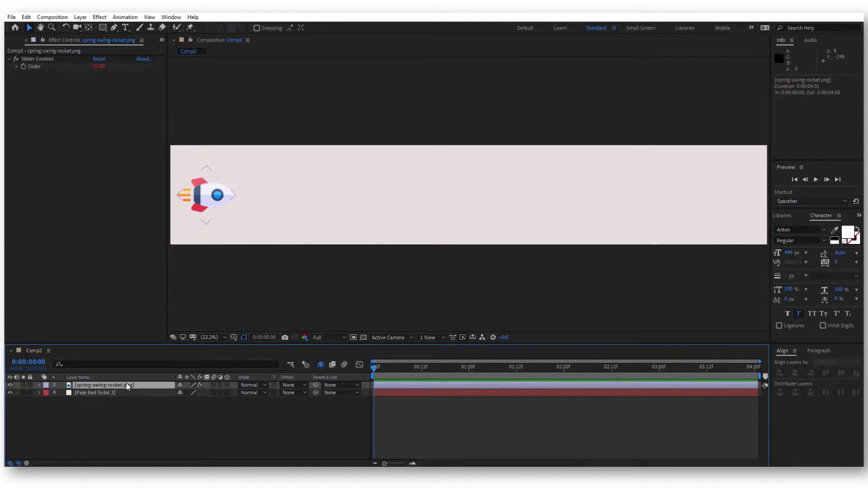
pyautogui.press('p')
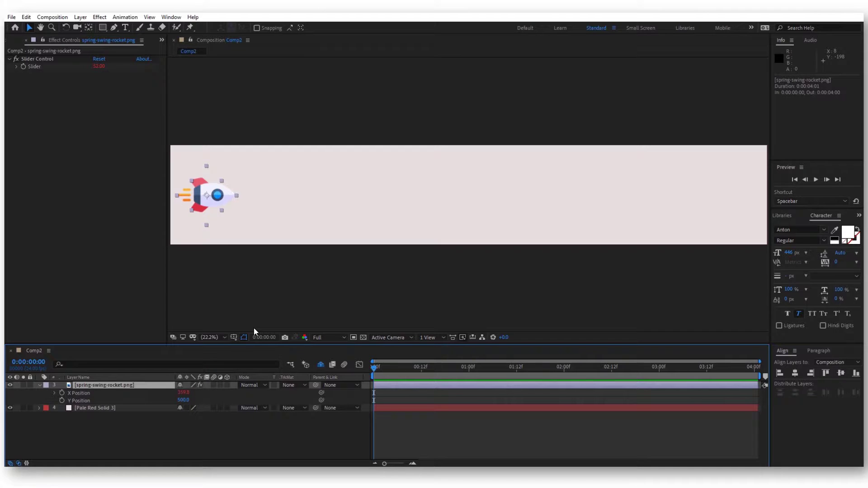
pyautogui.moveTo(224, 199); pyautogui.dragTo(315, 242)
pyautogui.click(365, 379)
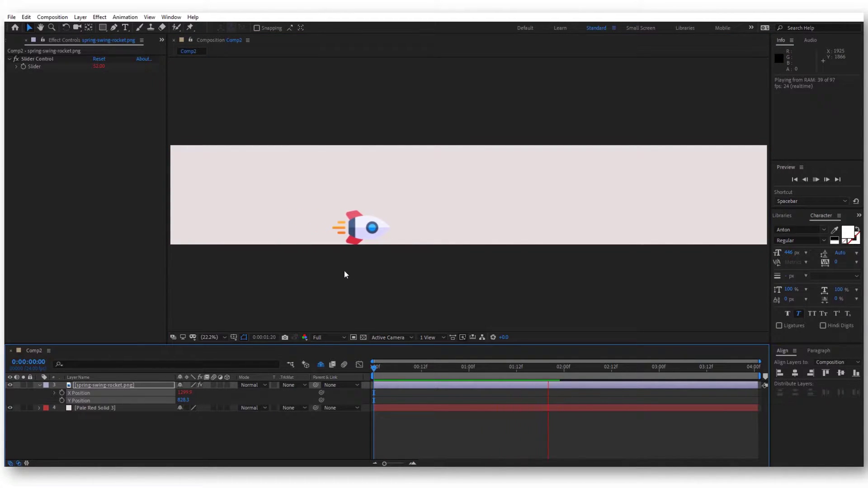
pyautogui.press('space')
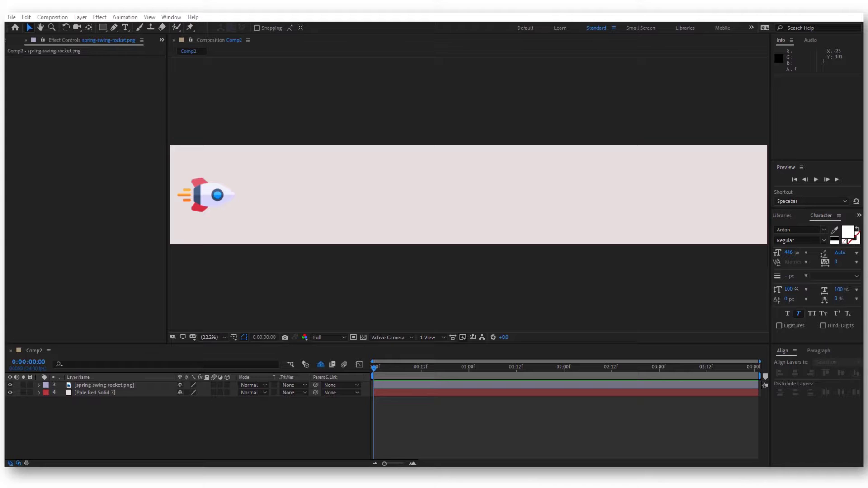
# Separate the rocket's Position into X Position and Y Position.
pyautogui.click(153, 386)
pyautogui.press('p')
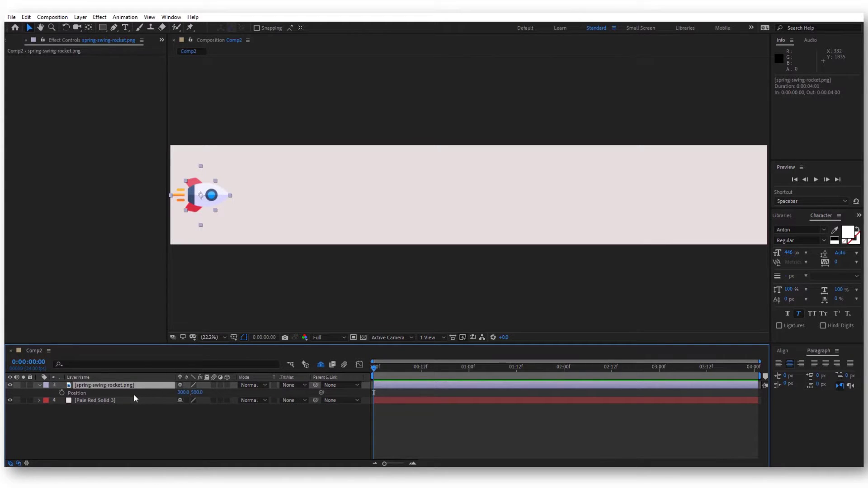
pyautogui.rightClick(116, 393)
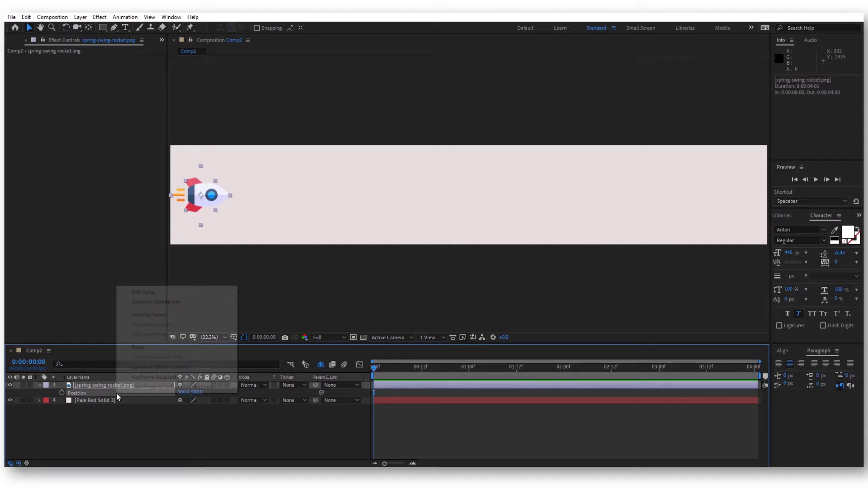
pyautogui.click(126, 301)
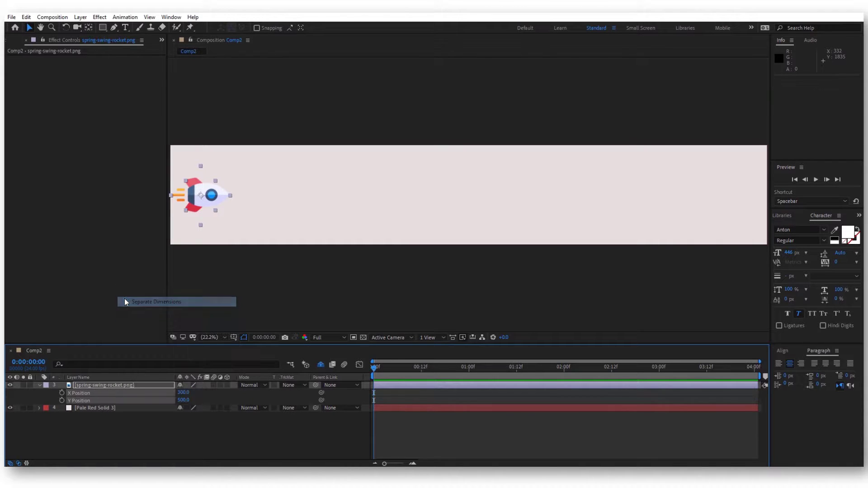
# Give X Position the expression 'value + 500' and scrub to check the shift.
pyautogui.keyDown('alt'); pyautogui.click(62, 394); pyautogui.keyUp('alt')
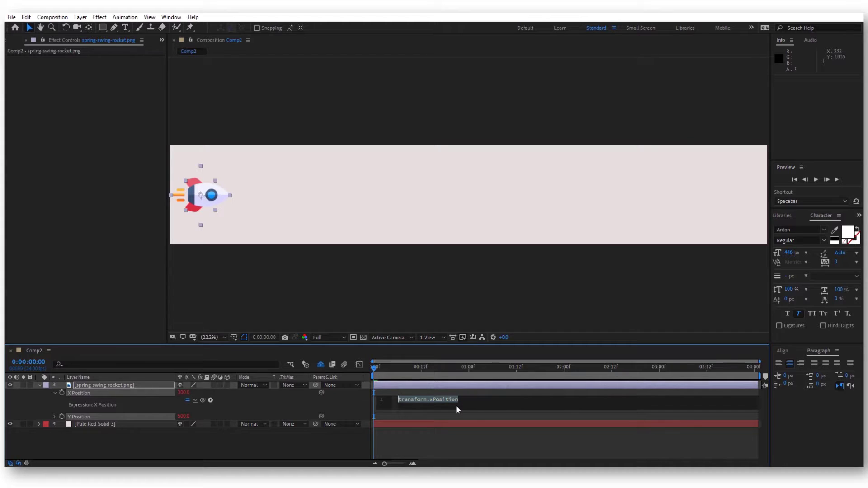
pyautogui.write('value')
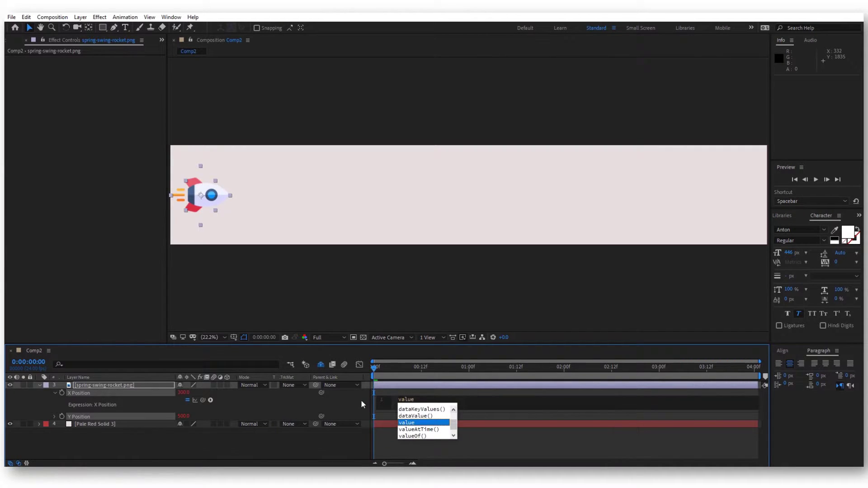
pyautogui.click(406, 409)
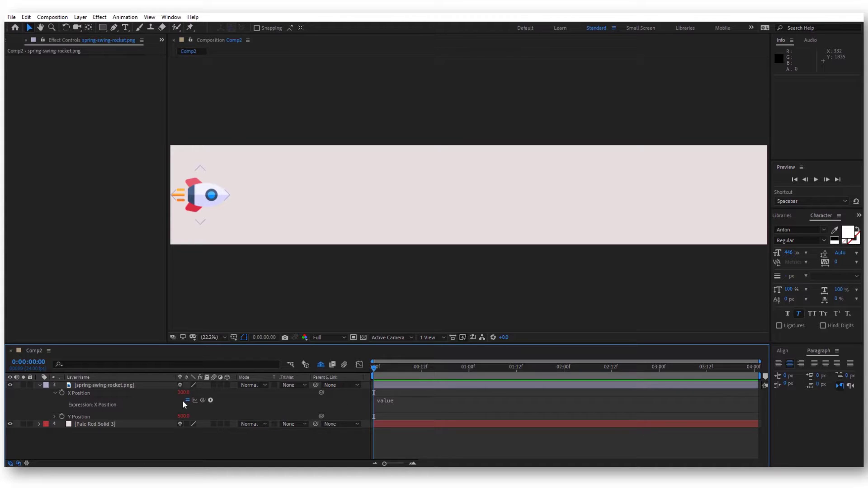
pyautogui.click(409, 400)
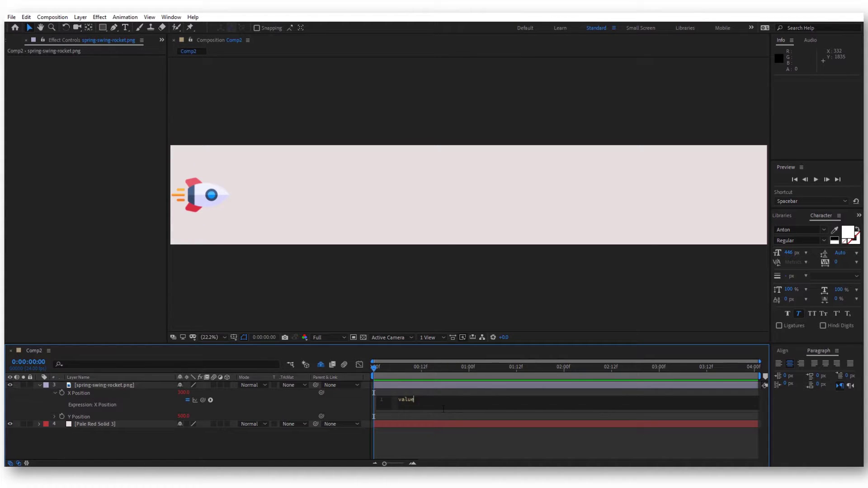
pyautogui.write('+ 500')
pyautogui.click(357, 406)
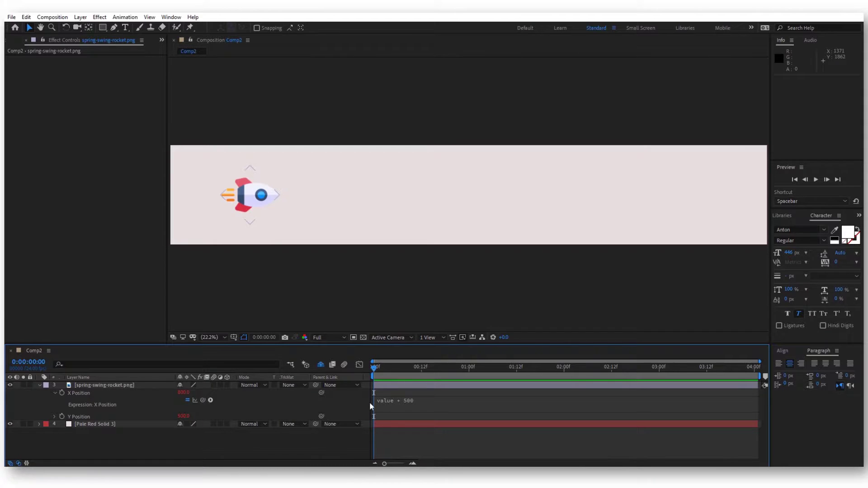
pyautogui.moveTo(374, 368); pyautogui.dragTo(375, 389)
# Change the X Position expression to 'value + time' and scrub to see the drift.
pyautogui.click(432, 404)
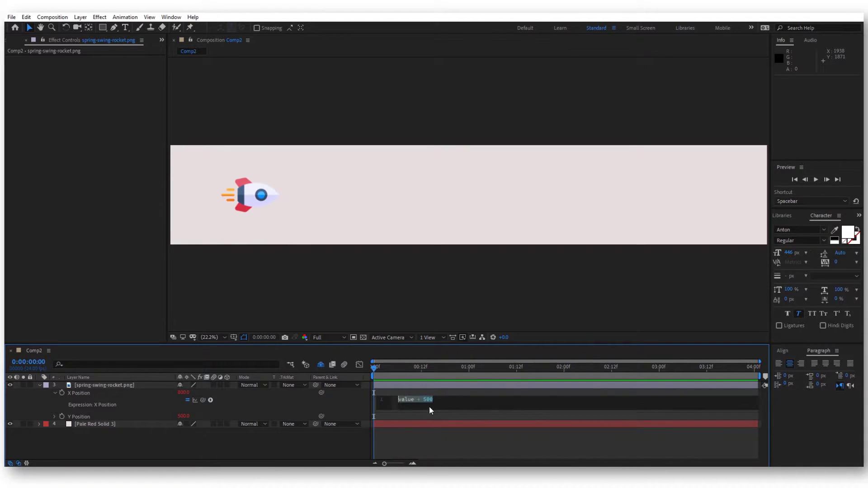
pyautogui.press('BackSpace')
pyautogui.press('BackSpace')
pyautogui.press('BackSpace')
pyautogui.write('time')
pyautogui.click(362, 405)
pyautogui.moveTo(375, 366); pyautogui.dragTo(324, 382)
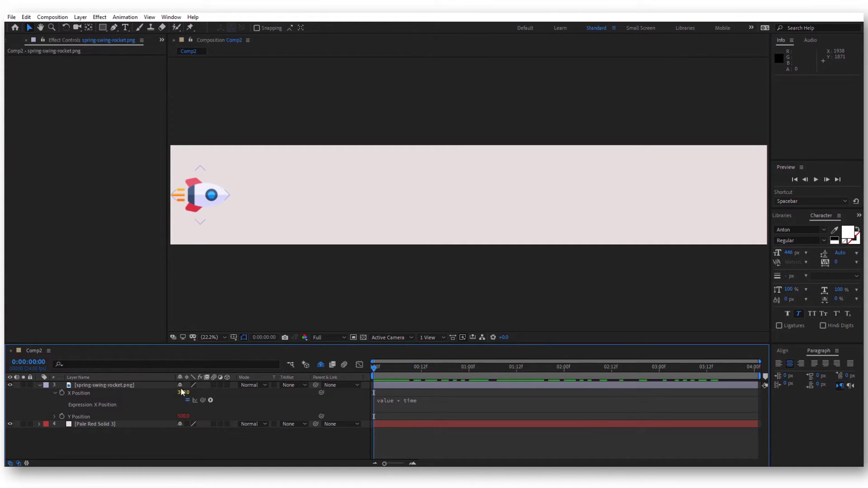
pyautogui.moveTo(374, 367); pyautogui.dragTo(357, 389)
# Extend the expression to 'value + time * 50' and preview the motion.
pyautogui.click(428, 405)
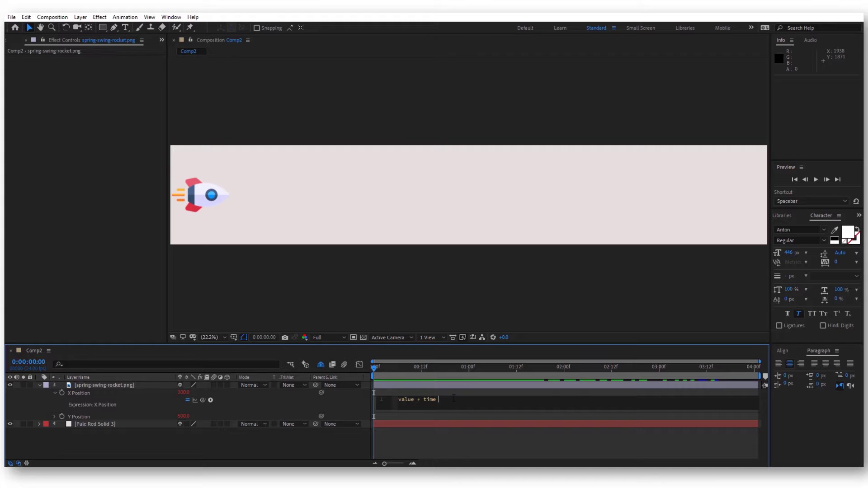
pyautogui.write('* 50')
pyautogui.click(340, 403)
pyautogui.moveTo(382, 369); pyautogui.dragTo(498, 403)
pyautogui.press('space')
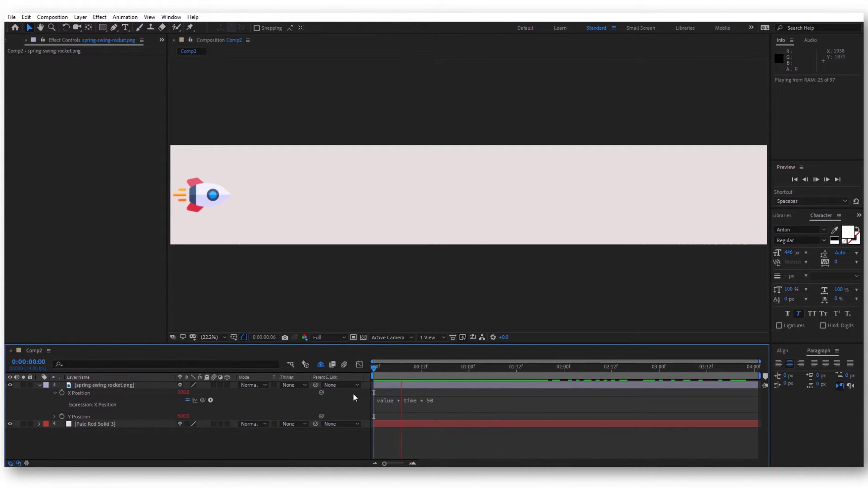
# Raise the multiplier to 'value + time * 500', preview it, and return to frame 0.
pyautogui.click(411, 400)
pyautogui.click(405, 373)
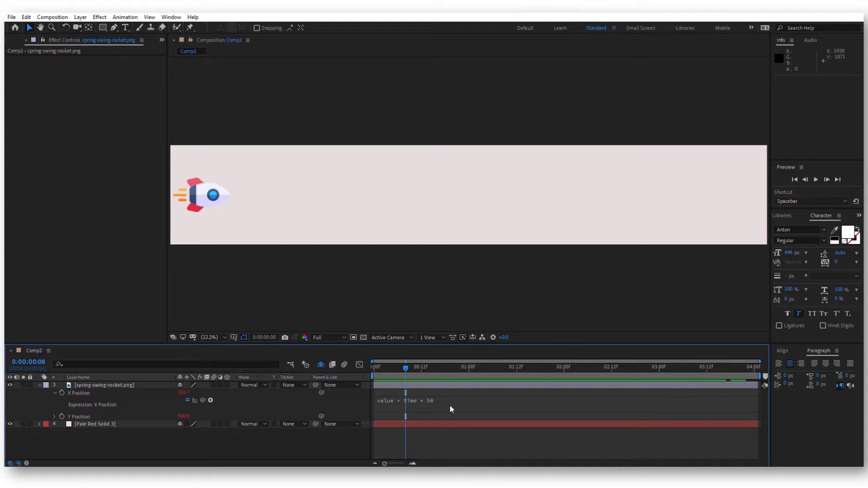
pyautogui.click(466, 400)
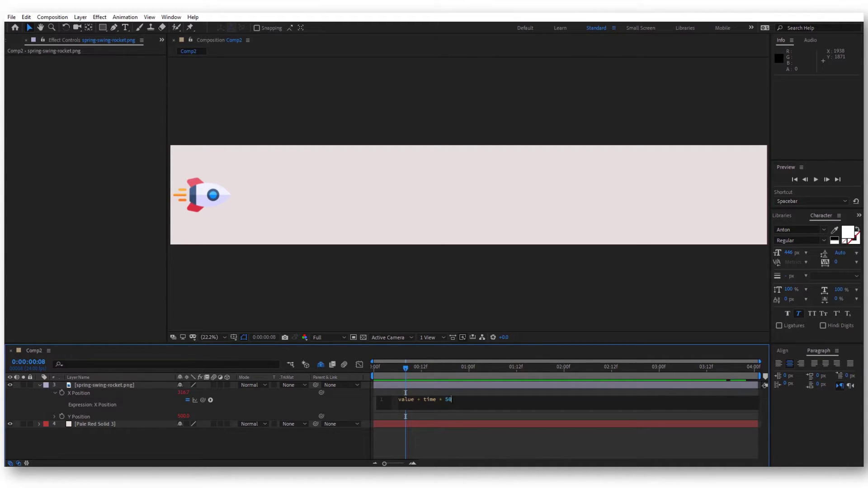
pyautogui.write('0')
pyautogui.click(356, 403)
pyautogui.moveTo(387, 368); pyautogui.dragTo(352, 397)
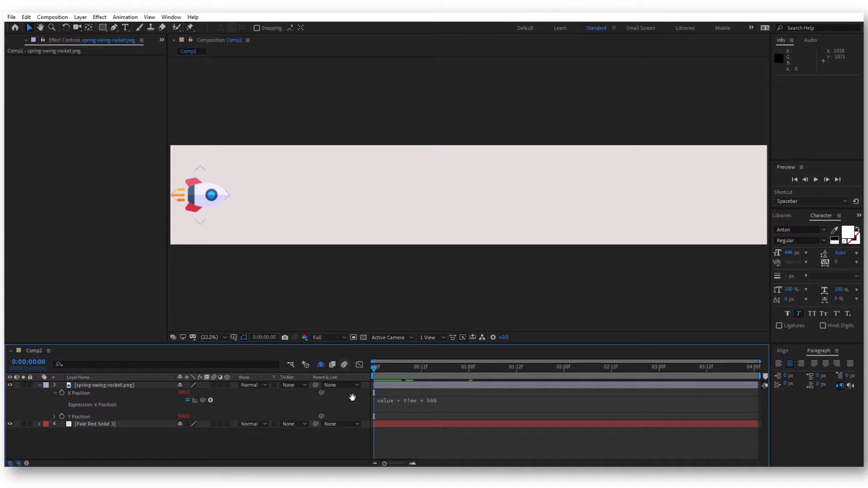
pyautogui.press('space')
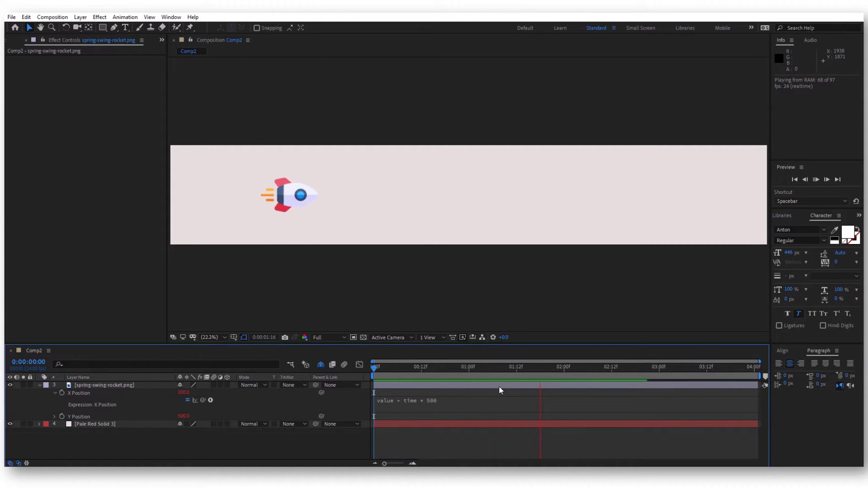
pyautogui.press('space')
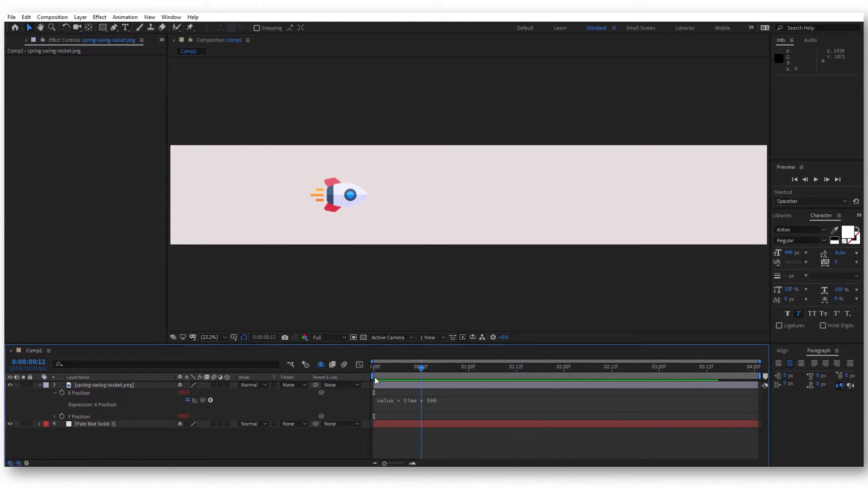
pyautogui.press('Home')
pyautogui.click(130, 395)
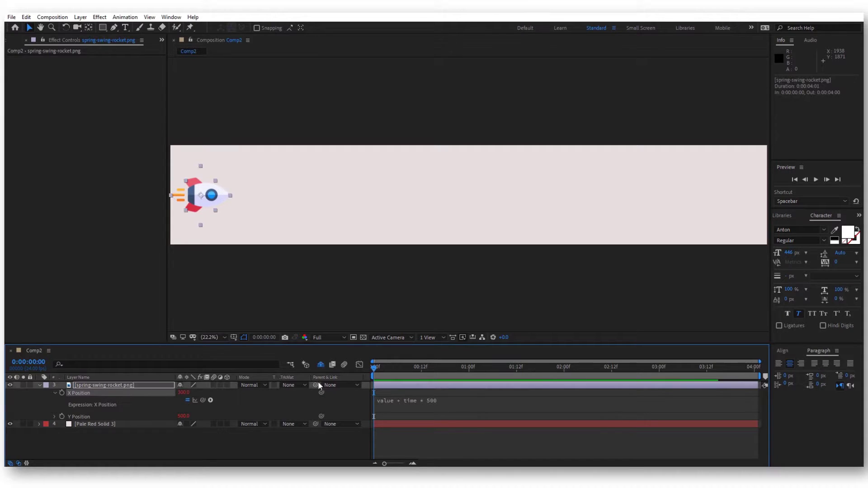
# Toggle the Graph Editor on and back off, then preview and scrub the rocket's motion.
pyautogui.click(360, 366)
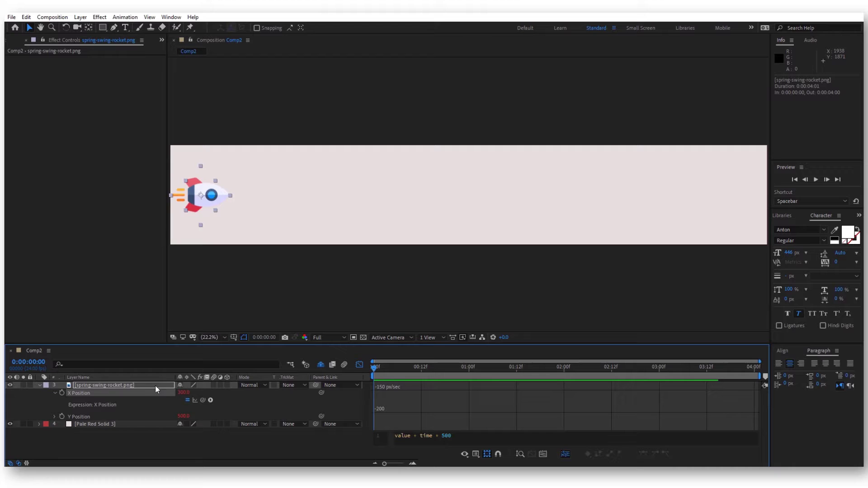
pyautogui.click(473, 454)
pyautogui.click(509, 367)
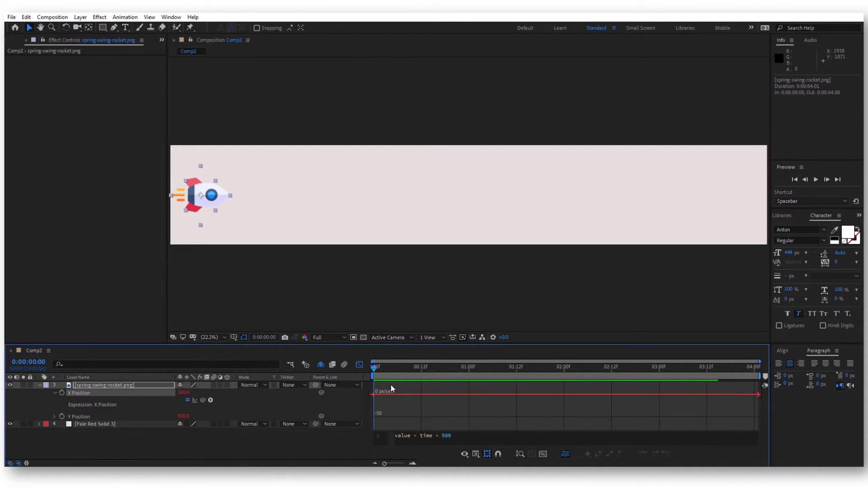
pyautogui.click(360, 364)
pyautogui.press('space')
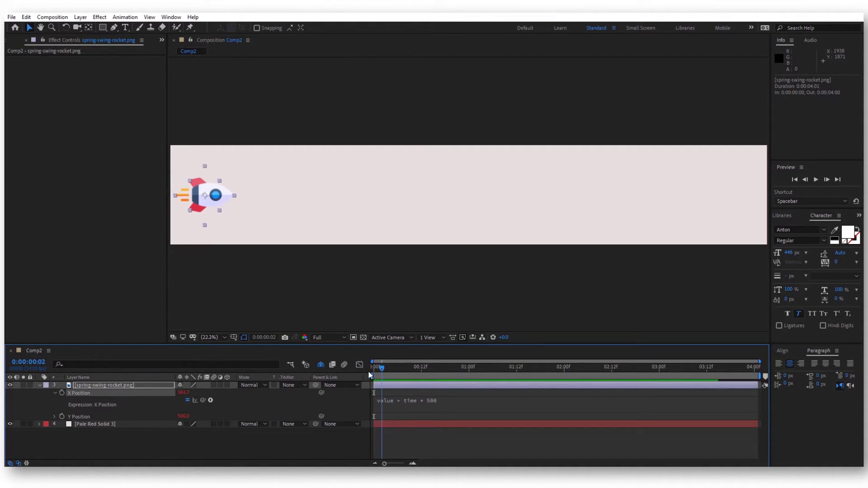
pyautogui.moveTo(403, 372); pyautogui.dragTo(337, 380)
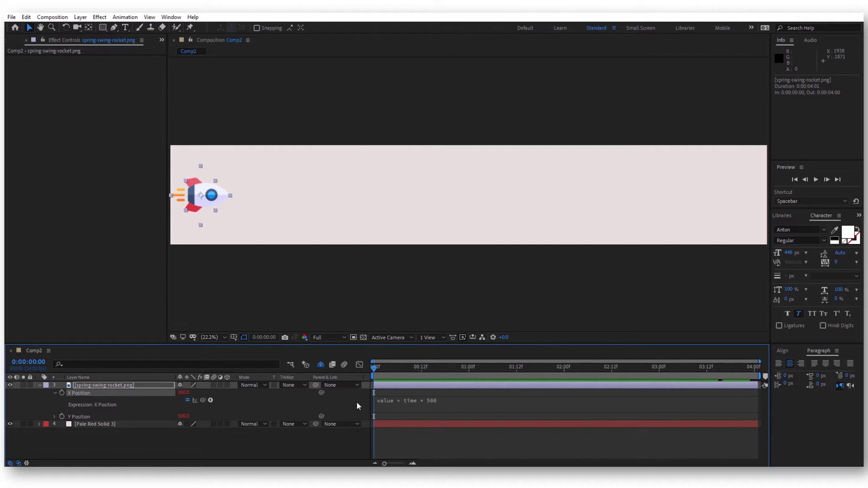
# Rewrite the X Position expression as 'spd = 500; value + time * spd' and preview it.
pyautogui.click(418, 407)
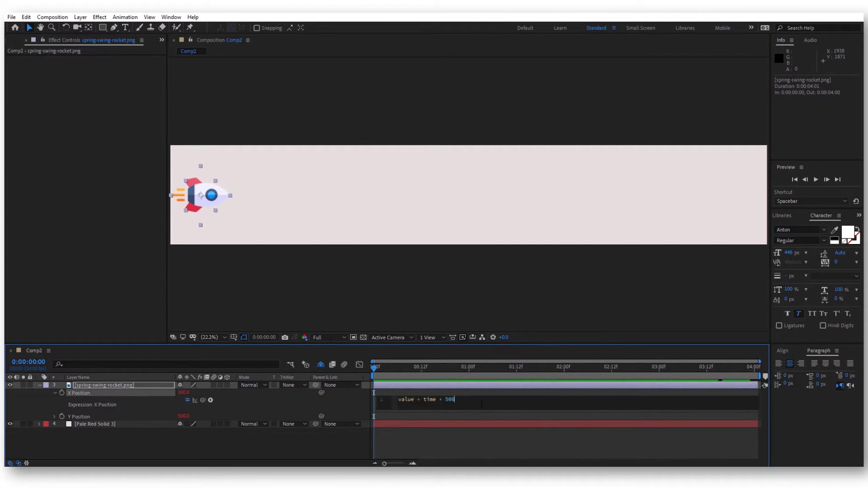
pyautogui.press('BackSpace')
pyautogui.press('BackSpace')
pyautogui.press('BackSpace')
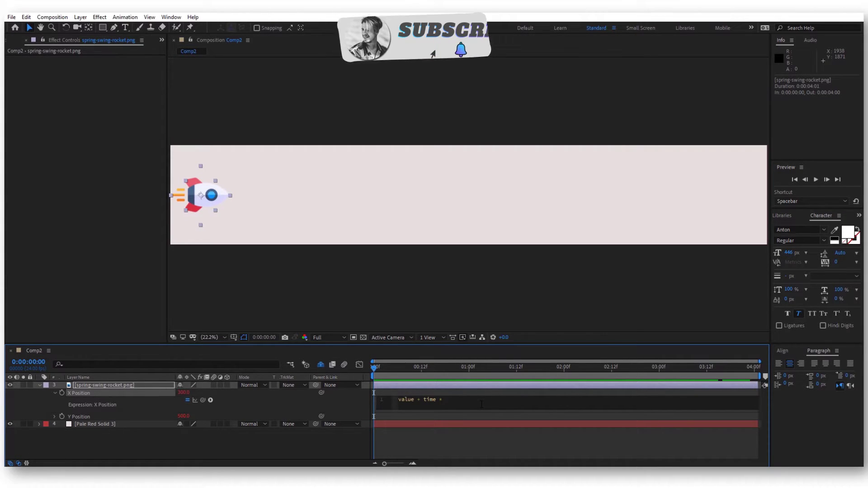
pyautogui.write('sp')
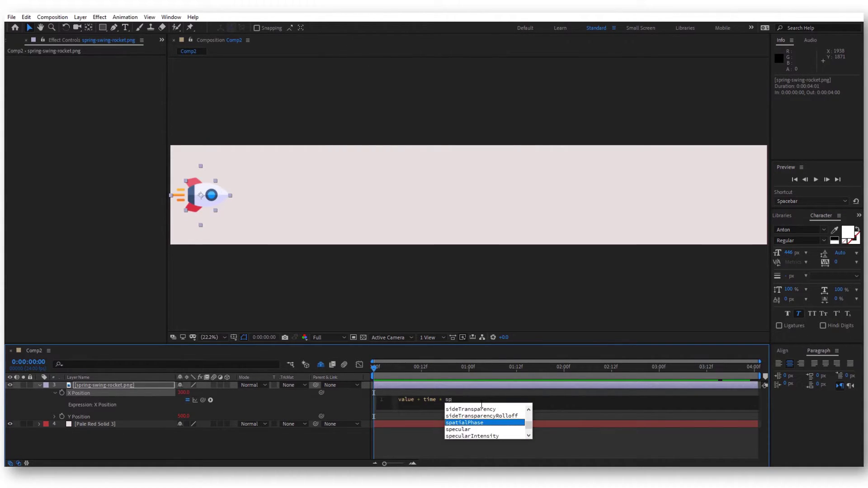
pyautogui.write('d')
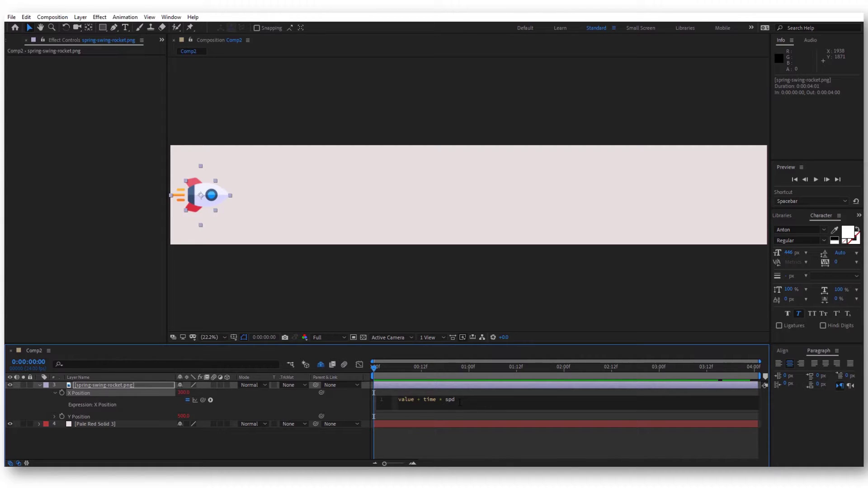
pyautogui.press('Return')
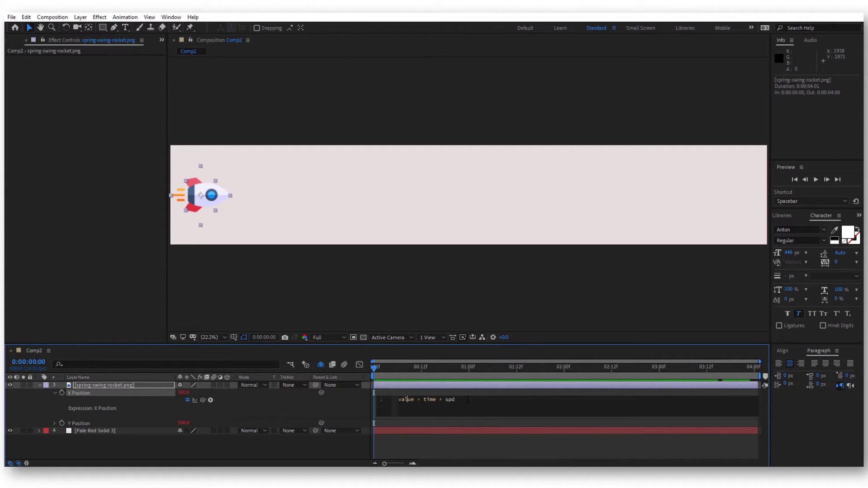
pyautogui.press('Return')
pyautogui.press('Up')
pyautogui.write('spd = 500;')
pyautogui.click(341, 402)
pyautogui.press('space')
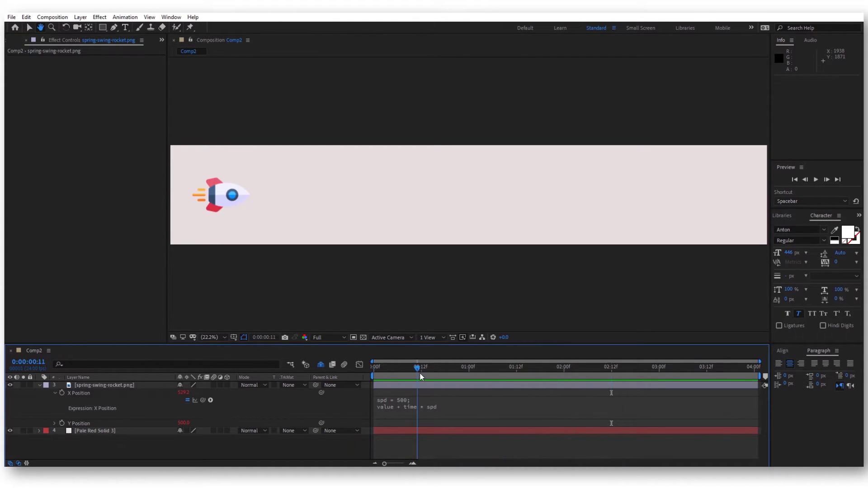
pyautogui.press('space')
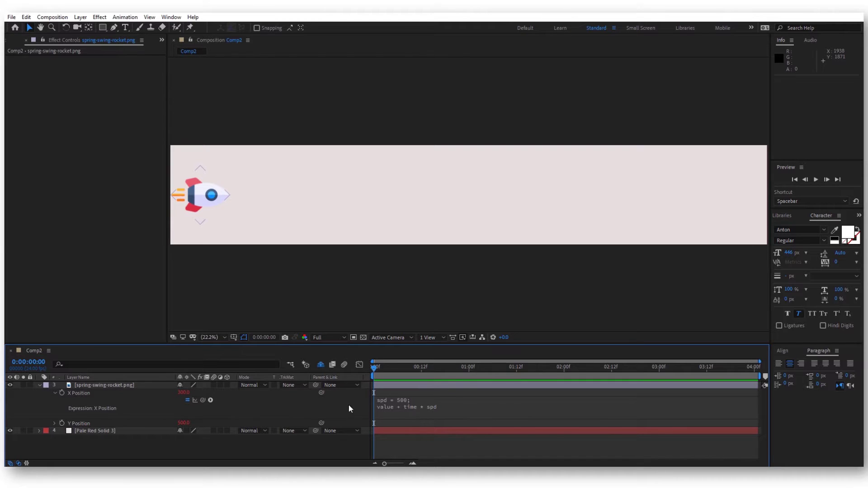
# Search Effects & Presets for 'slider' and apply Slider Control to the rocket layer.
pyautogui.click(140, 384)
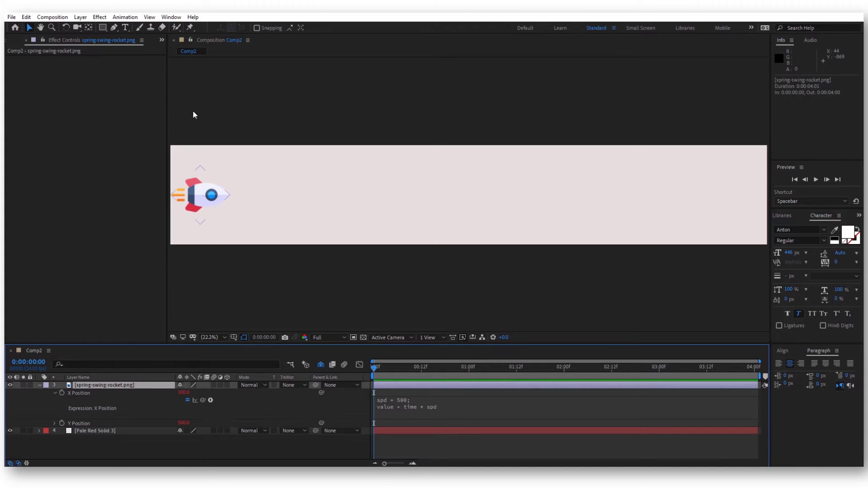
pyautogui.click(171, 16)
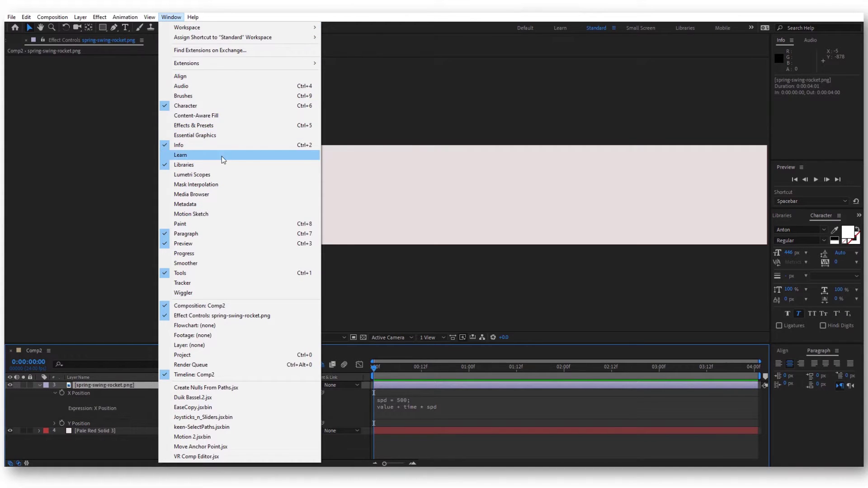
pyautogui.click(201, 127)
pyautogui.click(809, 228)
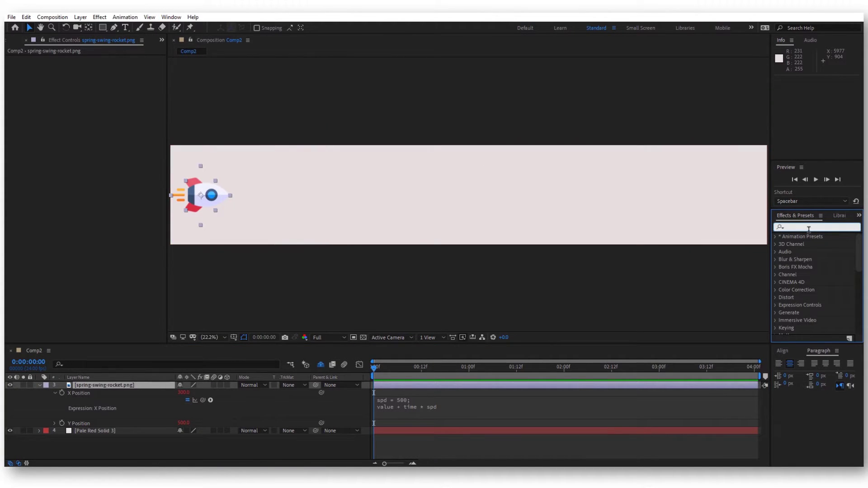
pyautogui.write('slider')
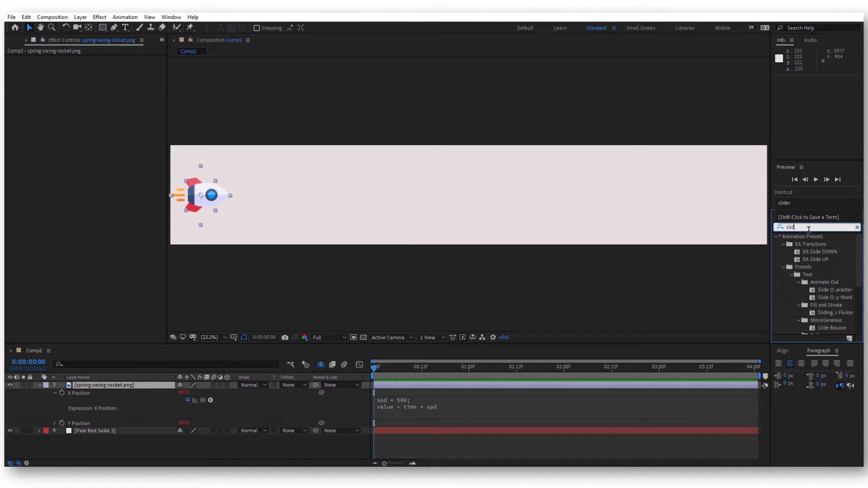
pyautogui.doubleClick(803, 244)
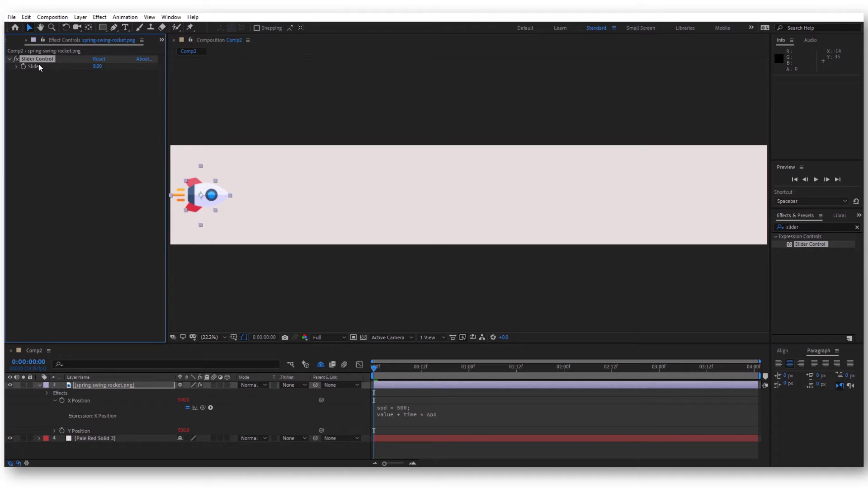
# Change line 1 of the expression to spd = thisLayer.effect("Slider Control")("Slider");.
pyautogui.click(390, 410)
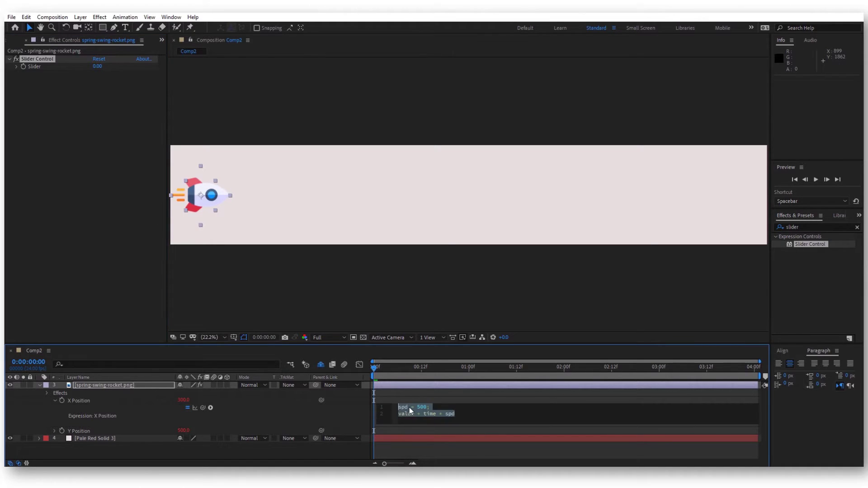
pyautogui.click(411, 407)
pyautogui.press('BackSpace')
pyautogui.press('BackSpace')
pyautogui.press('BackSpace')
pyautogui.write('th')
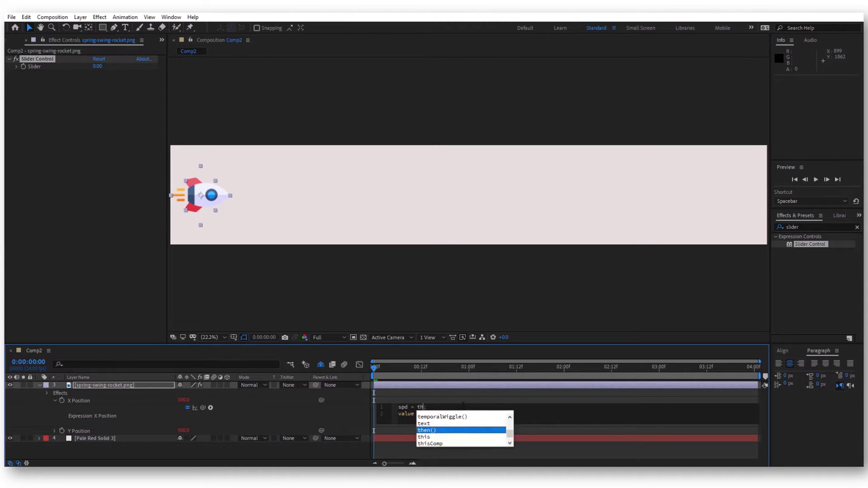
pyautogui.write('isLayer')
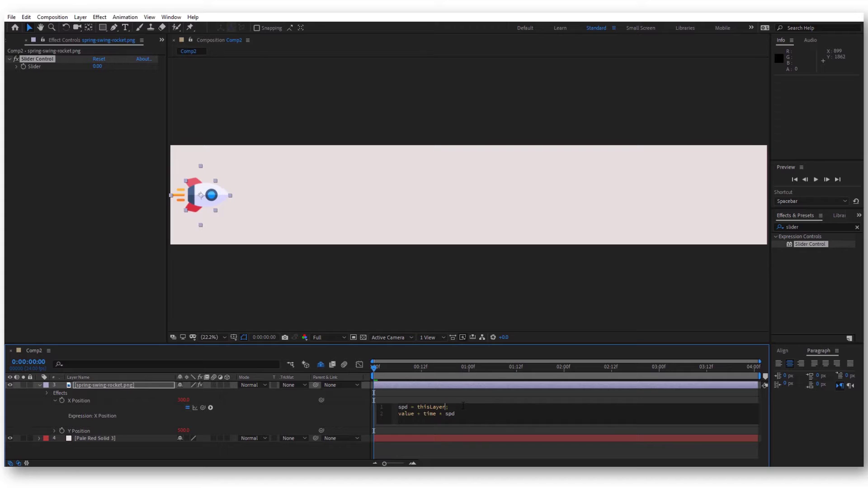
pyautogui.write('.effect("S')
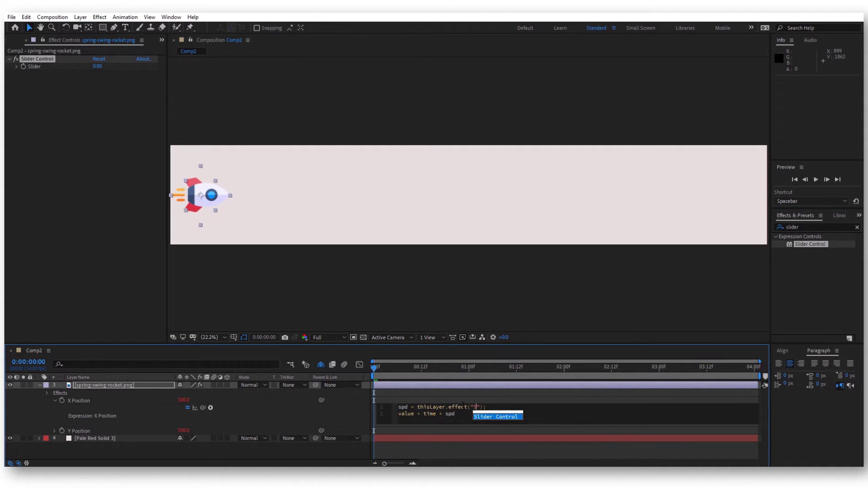
pyautogui.press('Return')
pyautogui.press('Right')
pyautogui.press('Right')
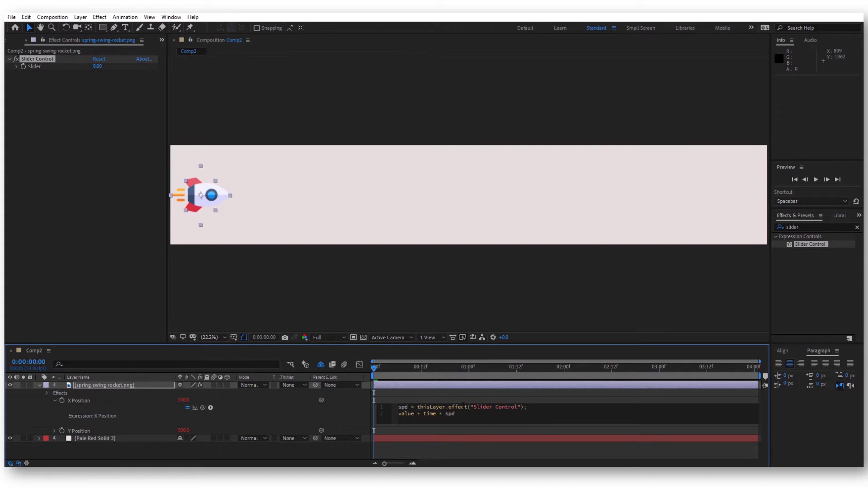
pyautogui.write('("Slider')
# Commit the expression and set the Slider value to 500.
pyautogui.click(356, 404)
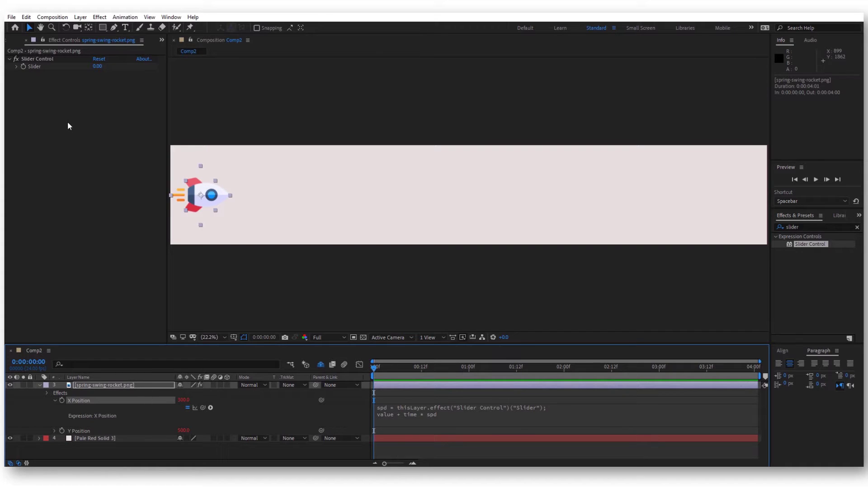
pyautogui.click(97, 67)
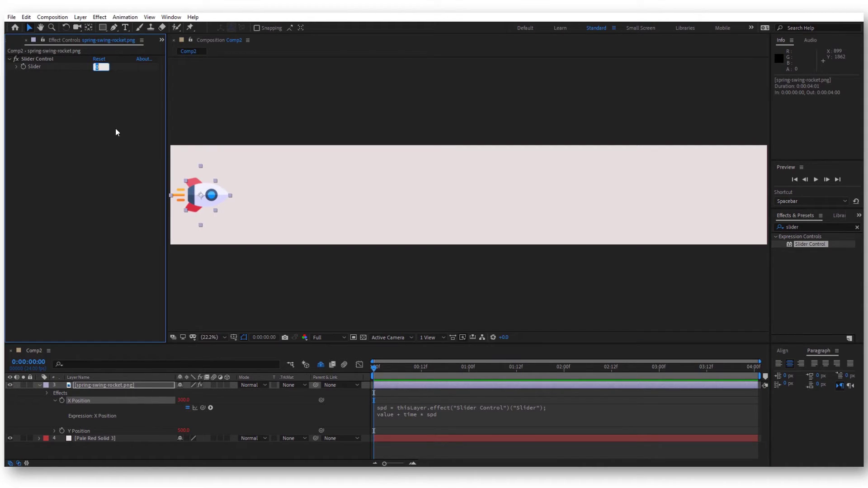
pyautogui.write('500')
pyautogui.press('Return')
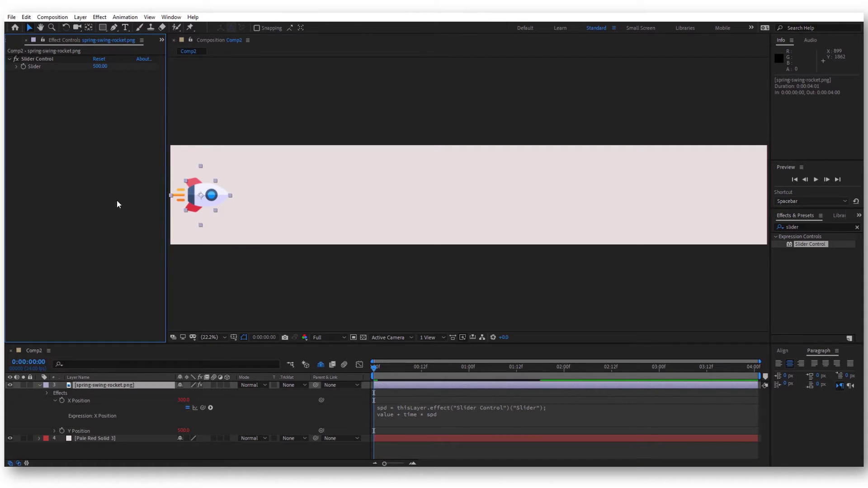
# Preview the rocket gliding right, then scrub back to the start.
pyautogui.click(377, 371)
pyautogui.press('space')
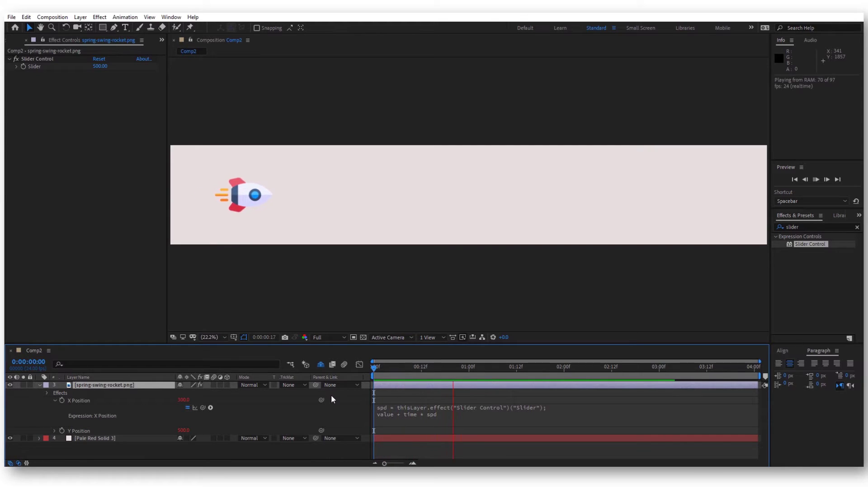
pyautogui.press('space')
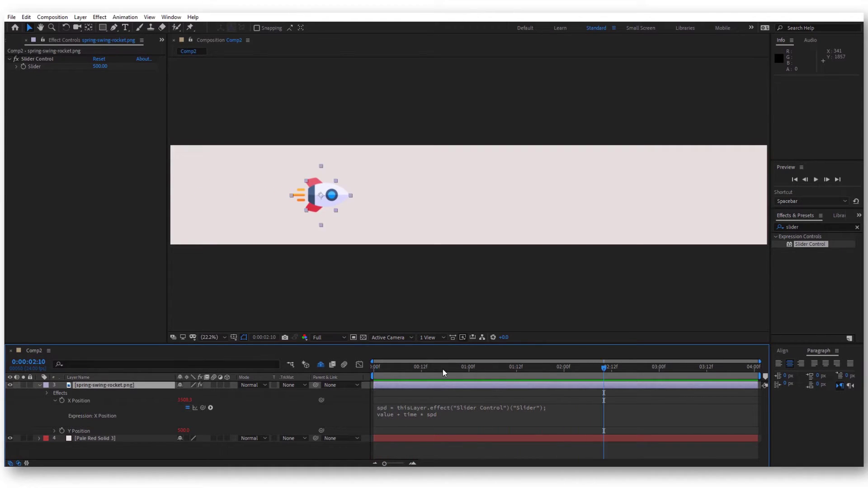
pyautogui.moveTo(443, 370); pyautogui.dragTo(358, 375)
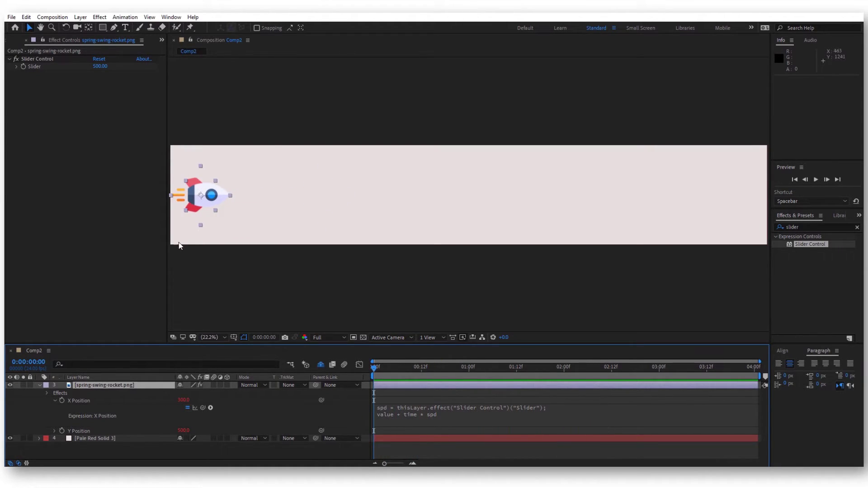
pyautogui.click(47, 65)
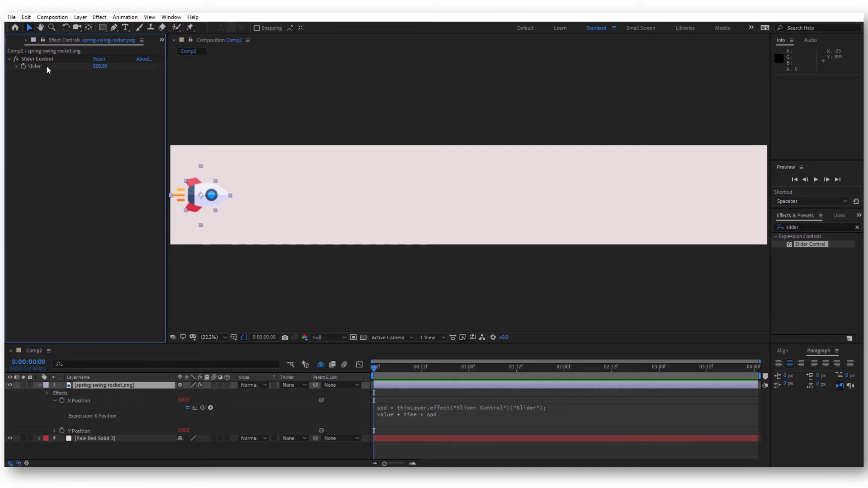
pyautogui.click(354, 399)
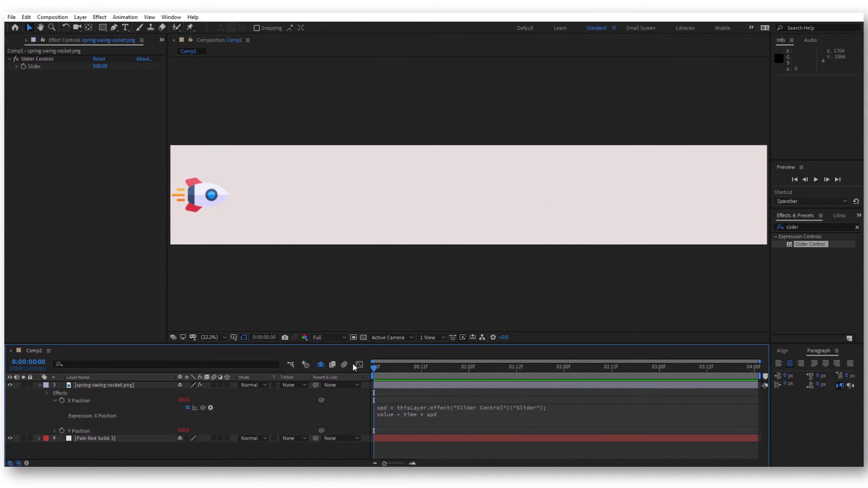
pyautogui.click(379, 387)
# Add the expression 'value + Math.exp(time)' to the Slider Control's Slider value.
pyautogui.click(47, 393)
pyautogui.click(54, 400)
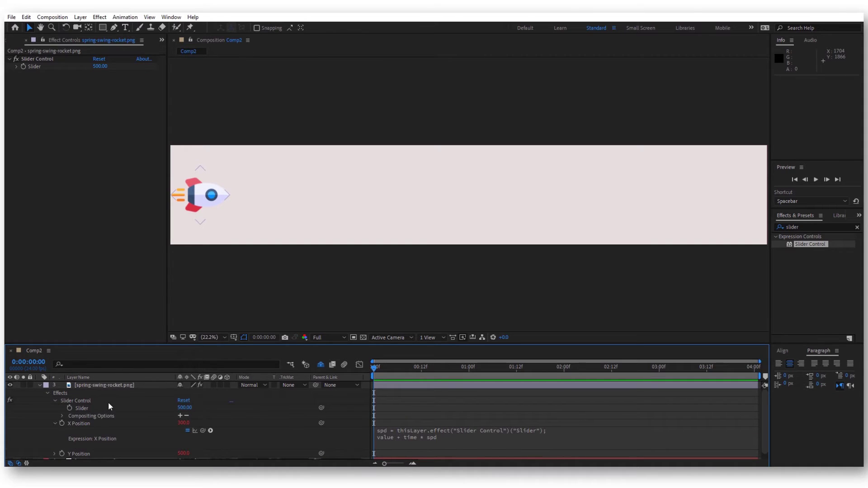
pyautogui.keyDown('alt'); pyautogui.click(69, 408); pyautogui.keyUp('alt')
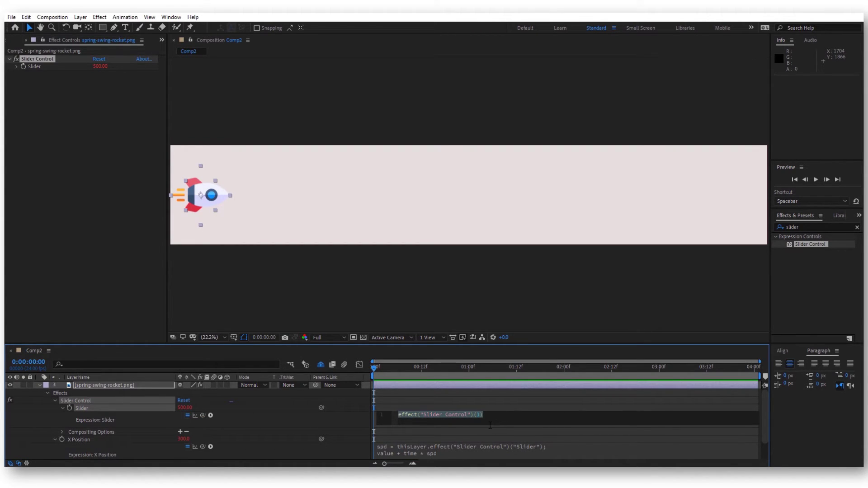
pyautogui.press('BackSpace')
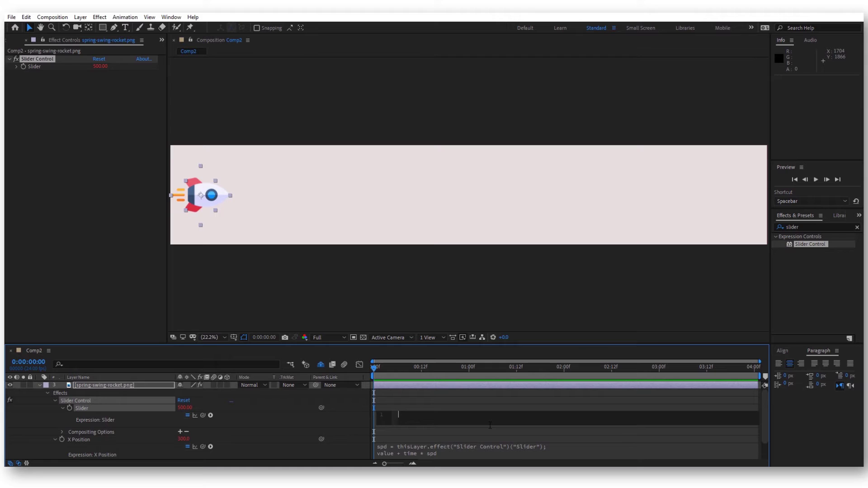
pyautogui.write('value')
pyautogui.write('+ Math.exp')
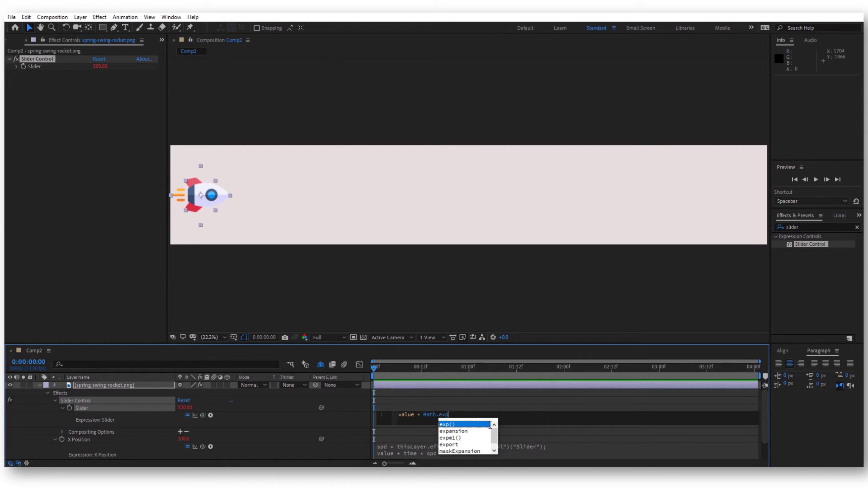
pyautogui.click(491, 426)
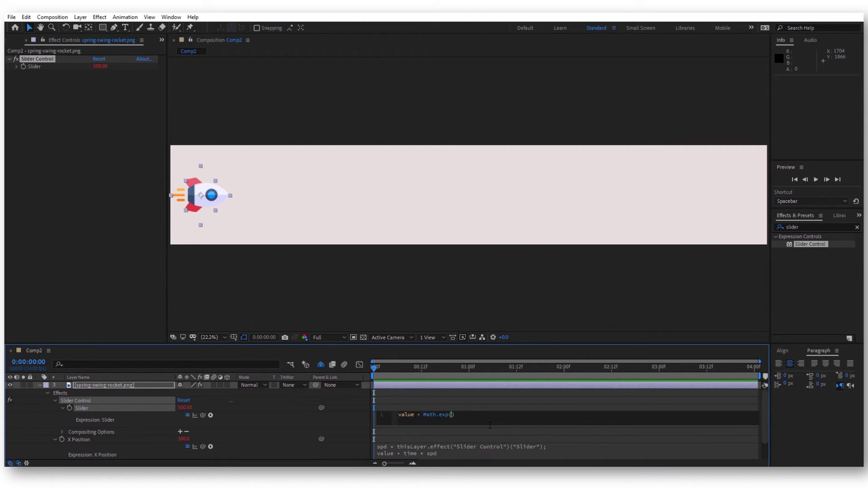
pyautogui.write('time')
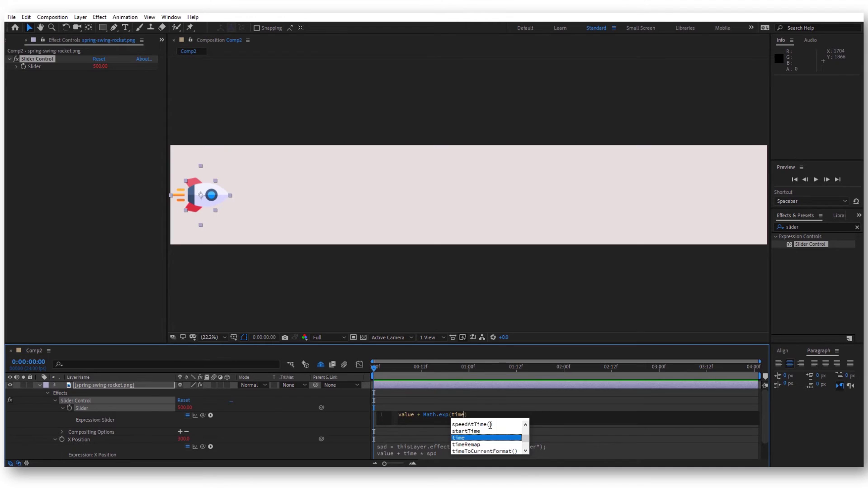
pyautogui.click(343, 417)
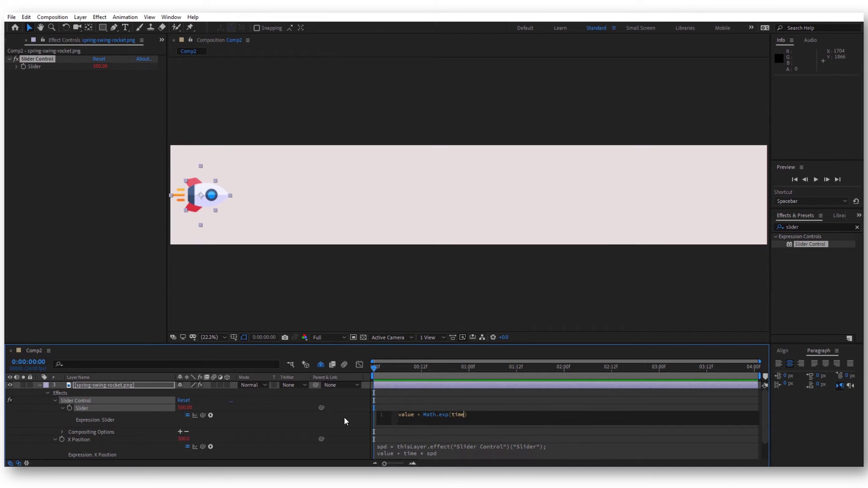
# Scrub and preview the rocket's accelerating motion, then return to frame 0.
pyautogui.moveTo(375, 370); pyautogui.dragTo(347, 368)
pyautogui.press('space')
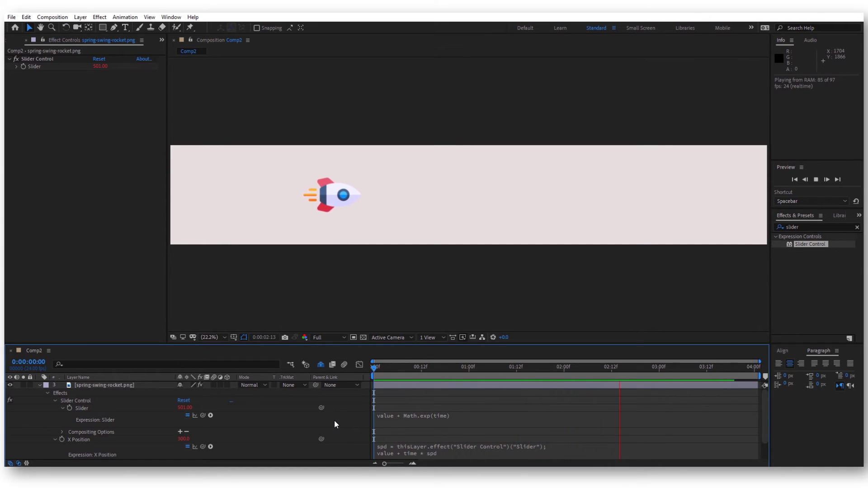
pyautogui.press('space')
pyautogui.moveTo(411, 368); pyautogui.dragTo(351, 370)
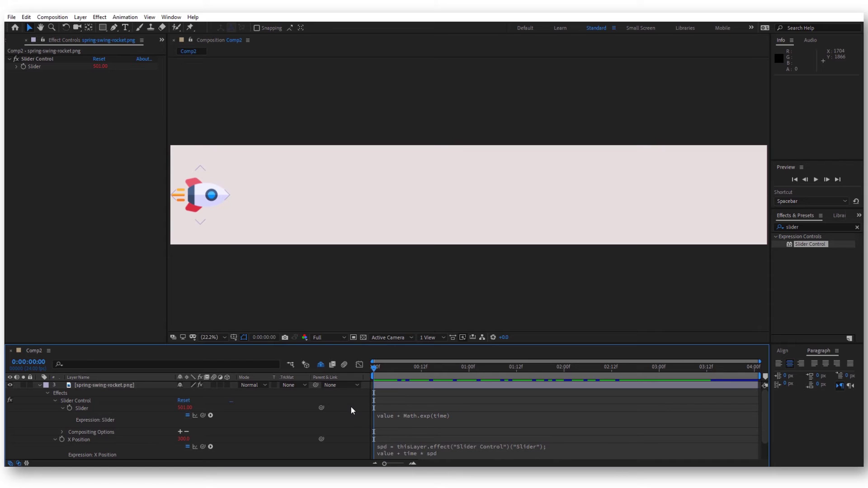
# Show the Slider property's post-expression graph in the Graph Editor.
pyautogui.click(360, 363)
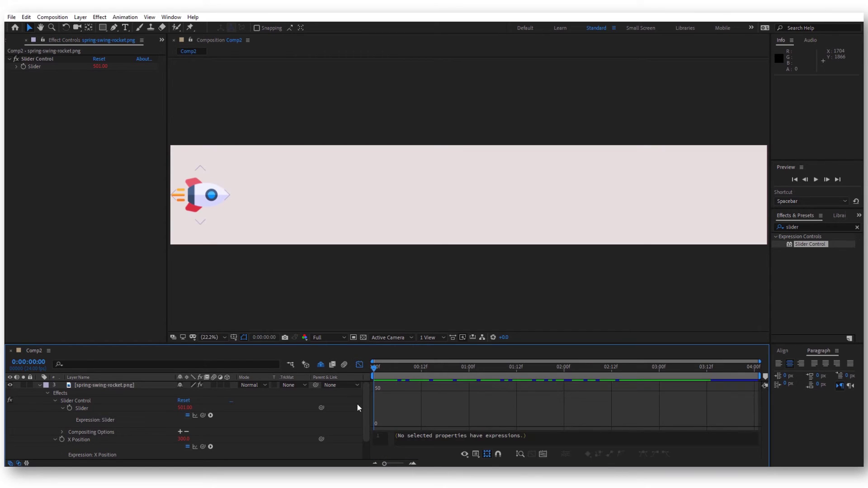
pyautogui.click(121, 408)
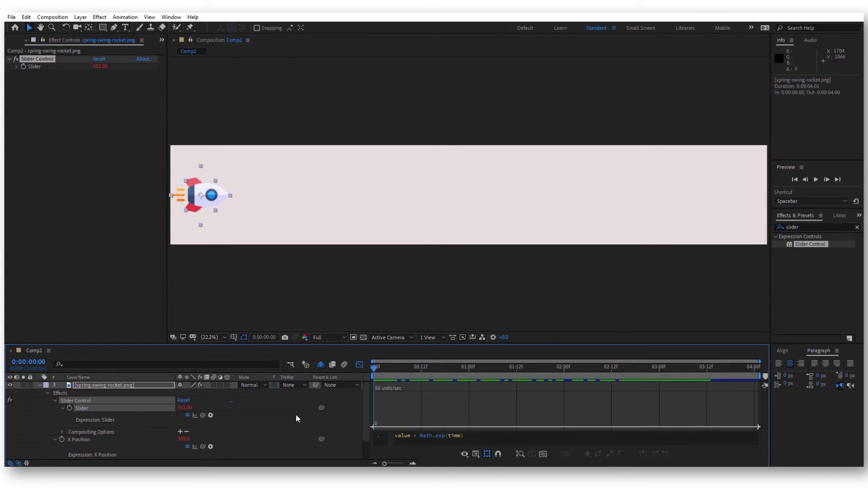
pyautogui.click(195, 416)
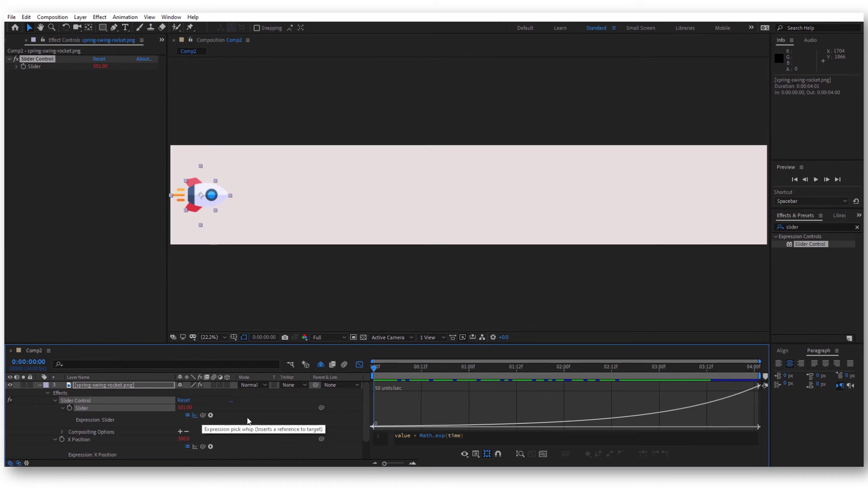
# Scrub to 0:00:01:10 to check the Slider value, then preview the rocket's motion.
pyautogui.moveTo(377, 370); pyautogui.dragTo(508, 382)
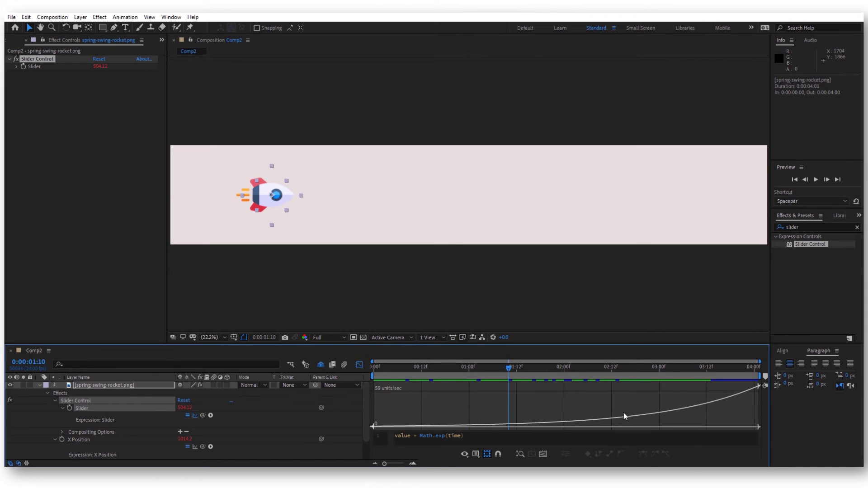
pyautogui.press('space')
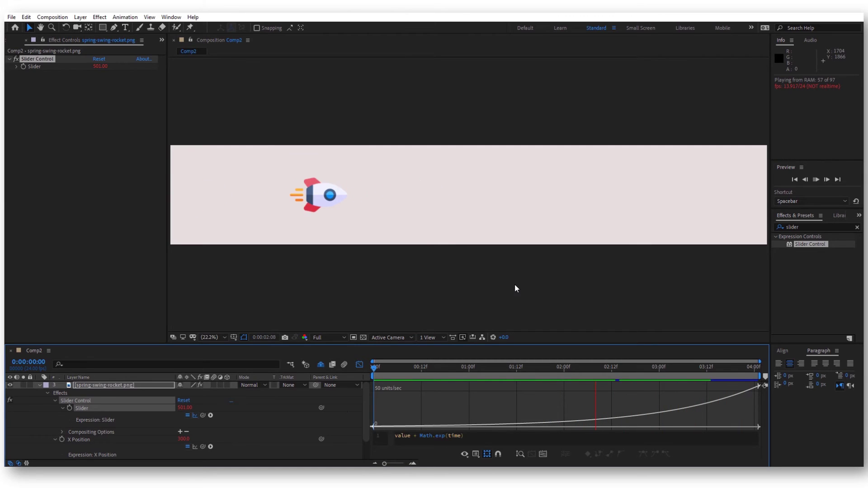
pyautogui.press('space')
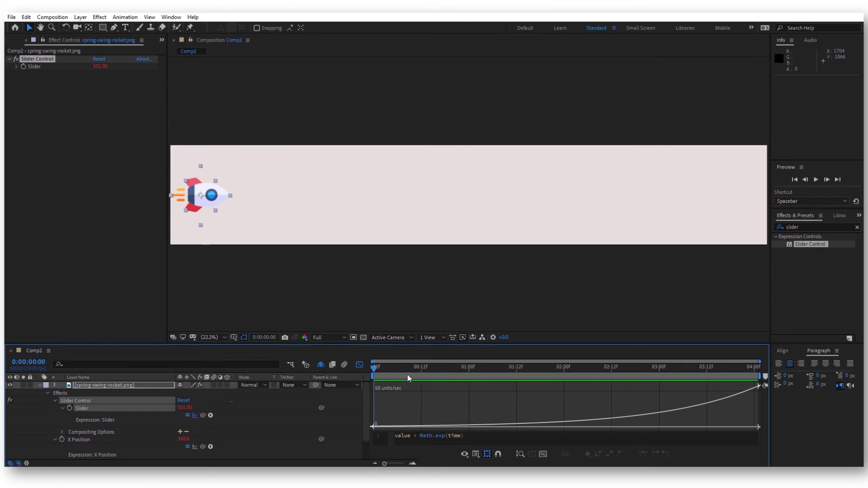
# Back in the layer bars, set the Slider's base value to 3.
pyautogui.click(358, 365)
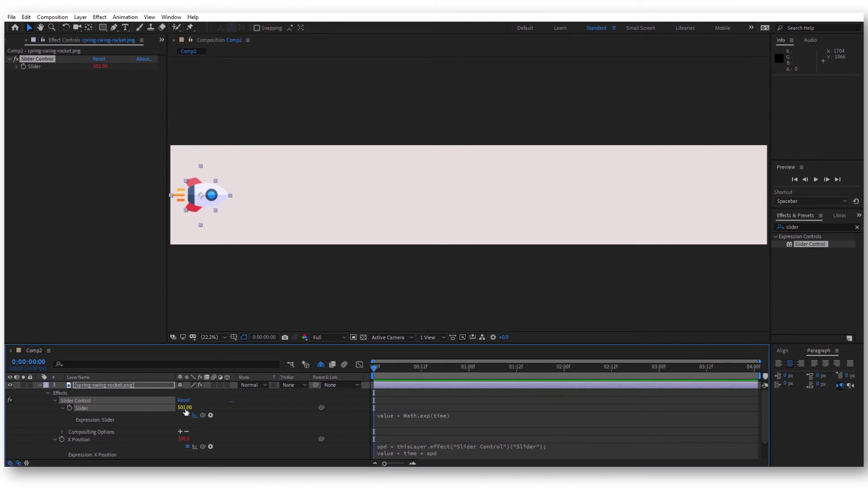
pyautogui.click(185, 408)
pyautogui.write('3')
pyautogui.press('Return')
# Graph the Slider, preview the rocket's new motion, then return to the layer bars.
pyautogui.click(149, 402)
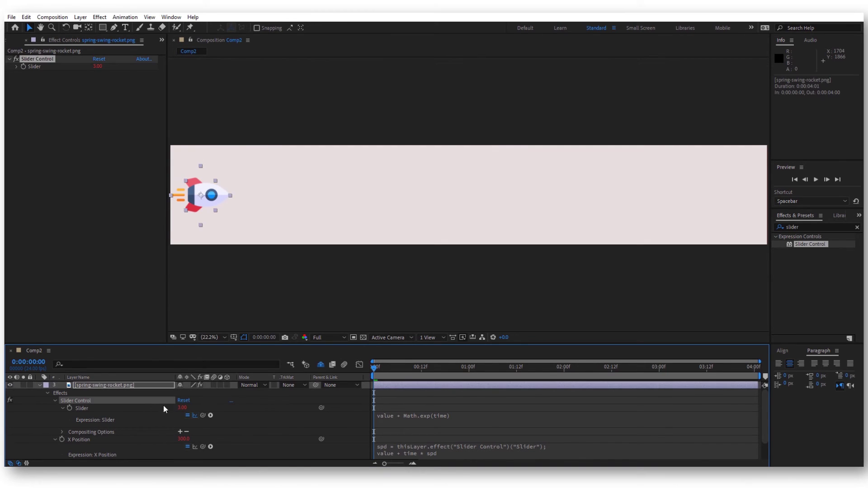
pyautogui.click(359, 364)
pyautogui.press('space')
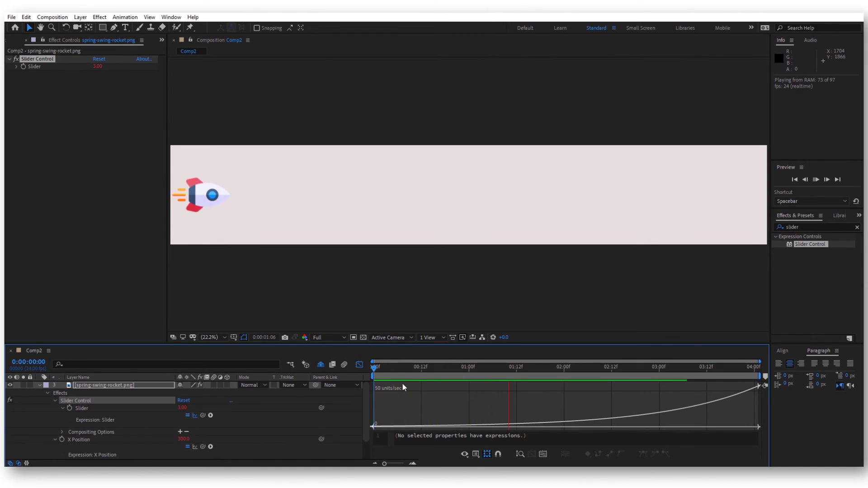
pyautogui.press('space')
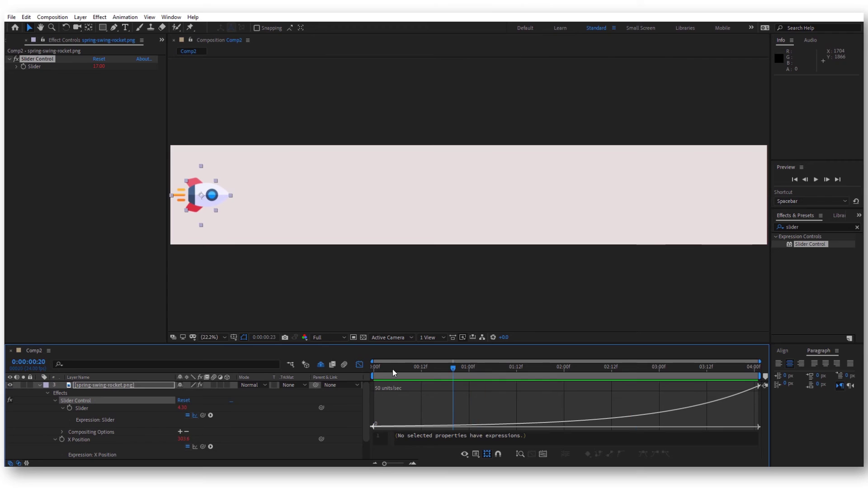
pyautogui.click(359, 364)
# Insert 50* before Math.exp so the Slider reads value + 50*Math.exp(time), then graph it.
pyautogui.click(433, 418)
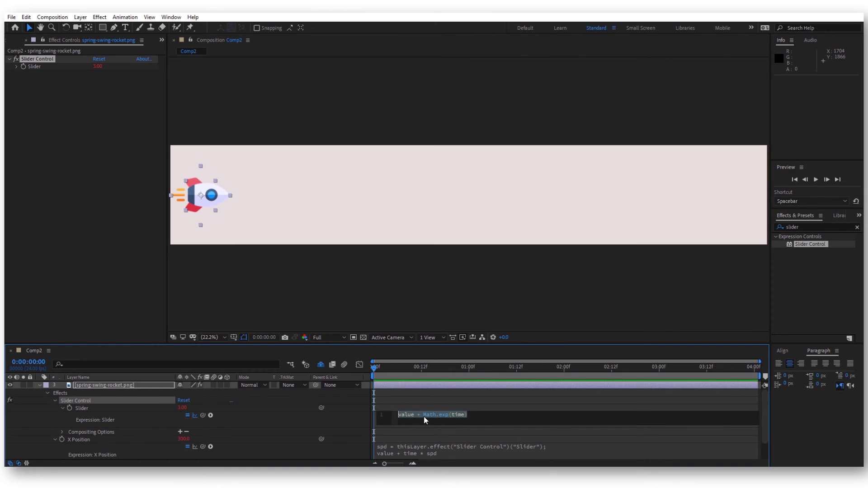
pyautogui.click(424, 416)
pyautogui.write('50*')
pyautogui.click(349, 413)
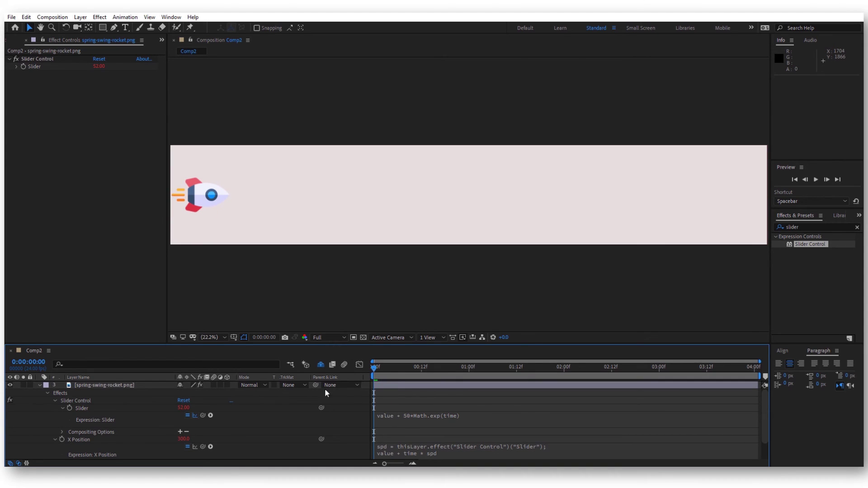
pyautogui.click(114, 406)
pyautogui.click(360, 365)
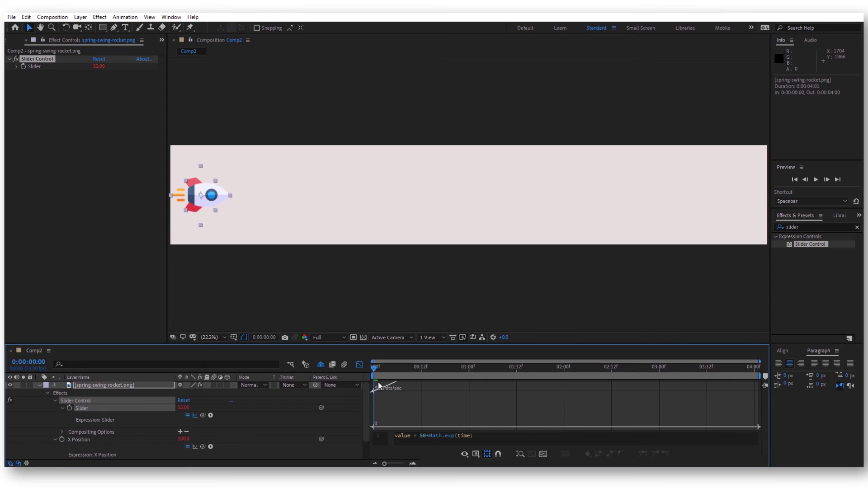
# Auto-zoom the graph height, preview the accelerating rocket, scrub back to frame 0, and close the graph.
pyautogui.click(519, 454)
pyautogui.press('space')
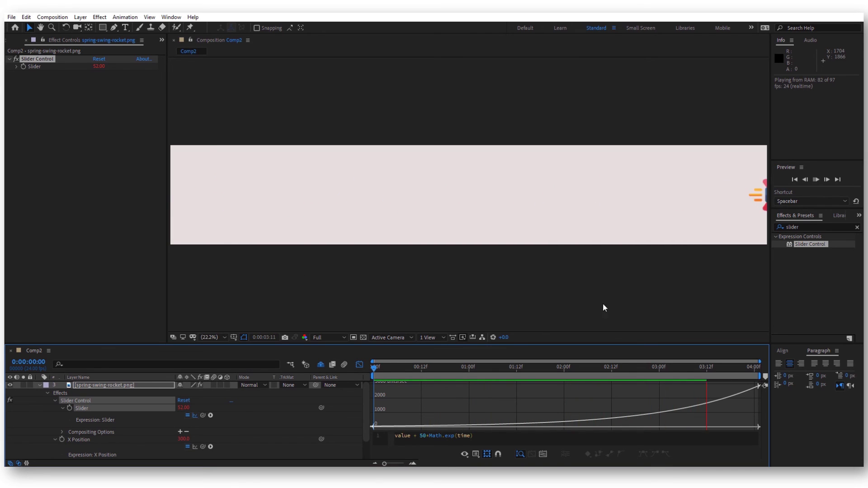
pyautogui.moveTo(689, 366); pyautogui.dragTo(344, 419)
pyautogui.click(361, 365)
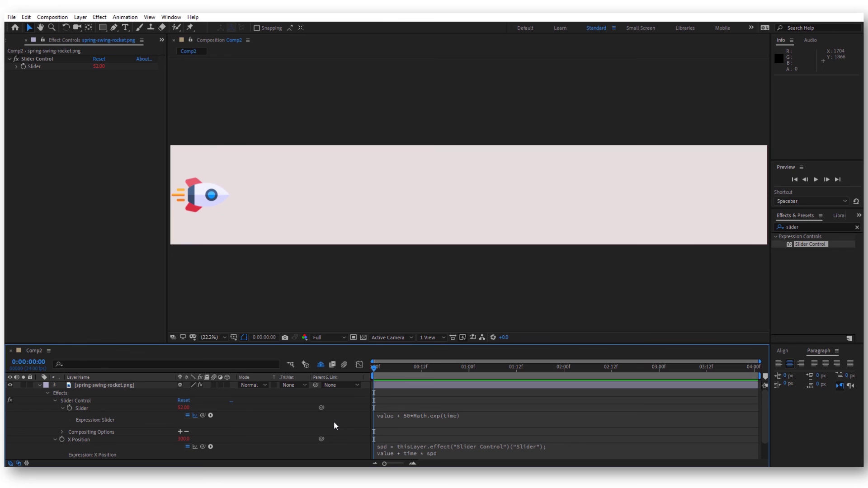